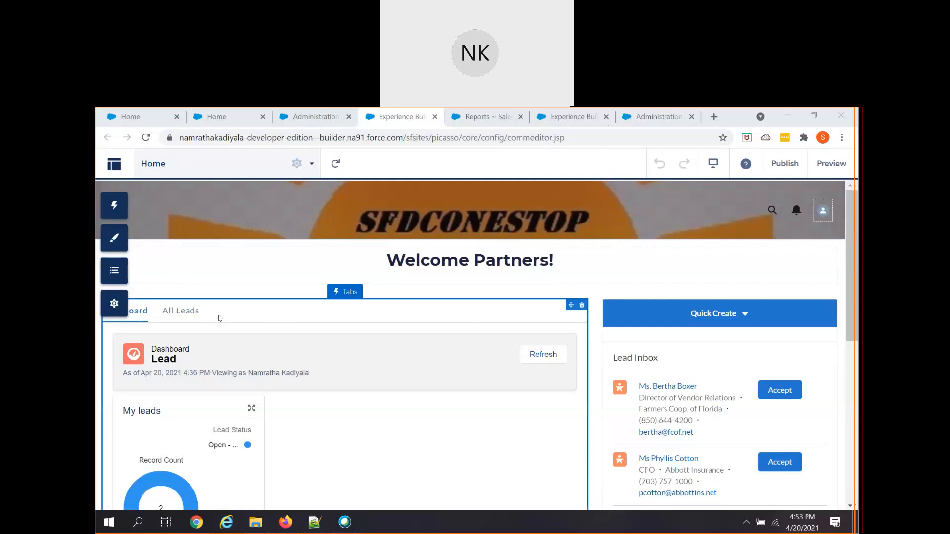
# - In the Tabs component properties, keep the first tab named Dashboard and save it
pyautogui.click(141, 317)
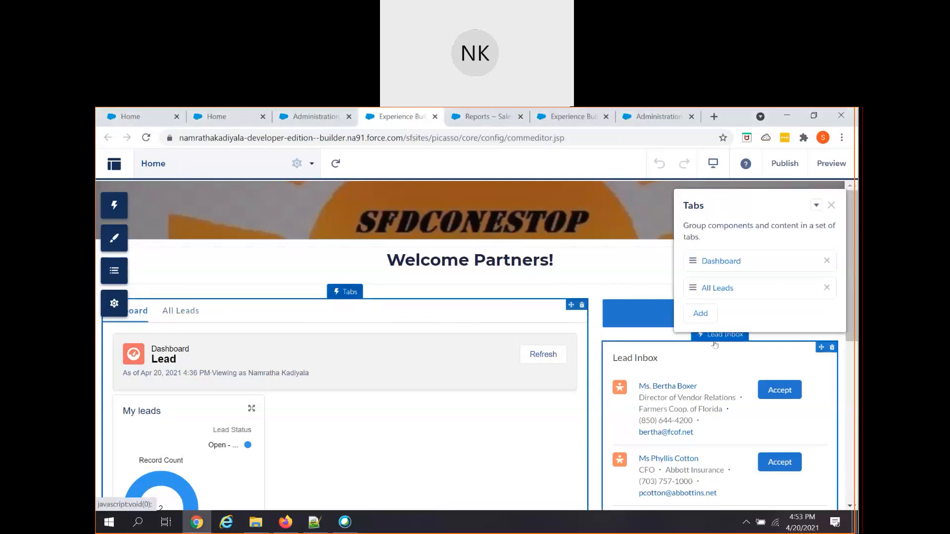
pyautogui.click(729, 262)
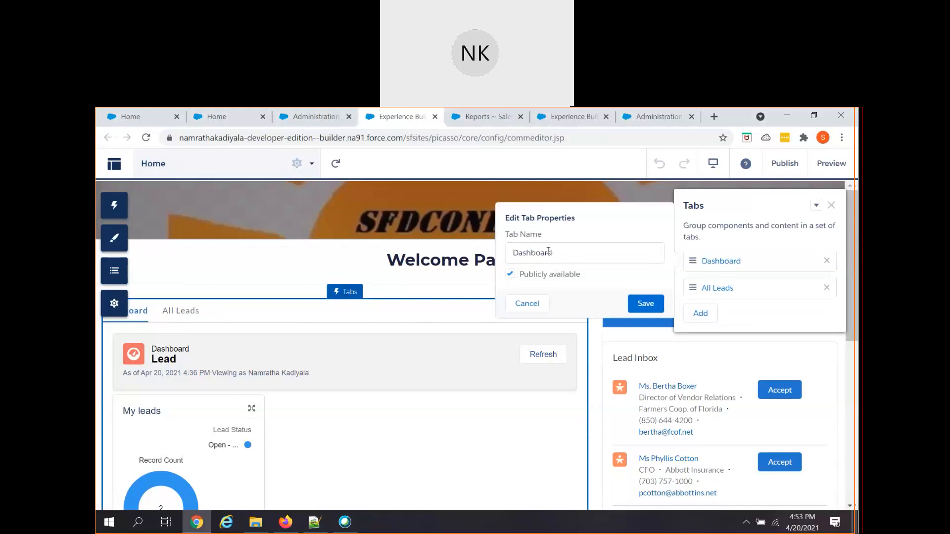
pyautogui.doubleClick(546, 251)
pyautogui.write('Dashboard')
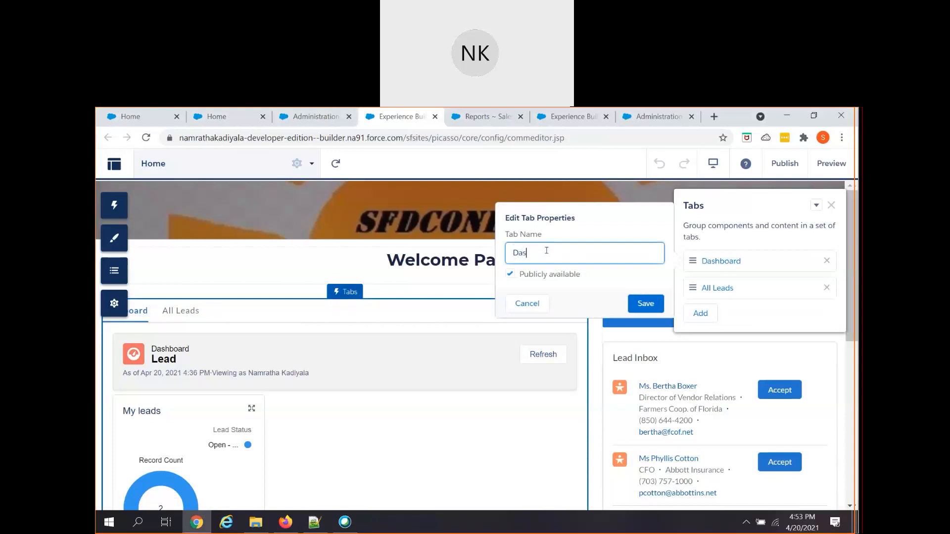
pyautogui.click(644, 303)
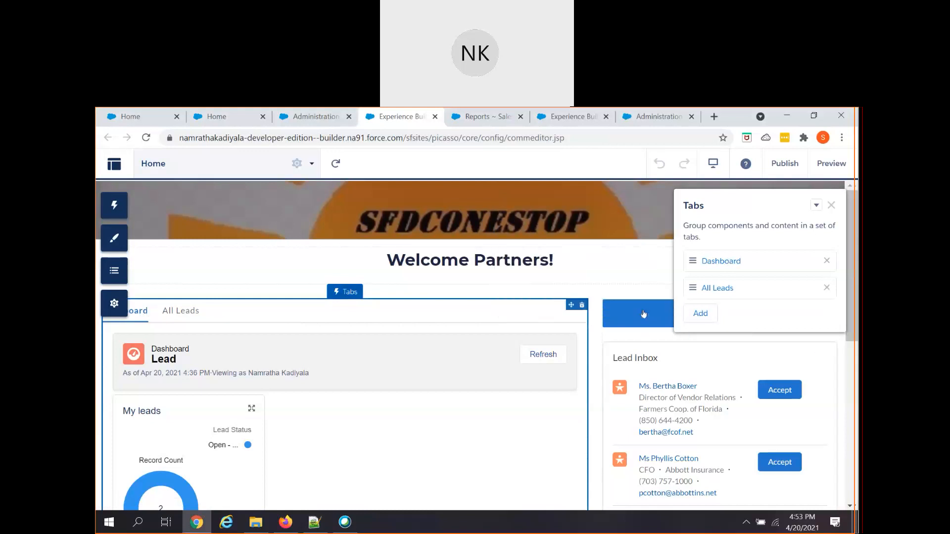
# - Rename the All Leads tab to My Leads and save
pyautogui.click(716, 297)
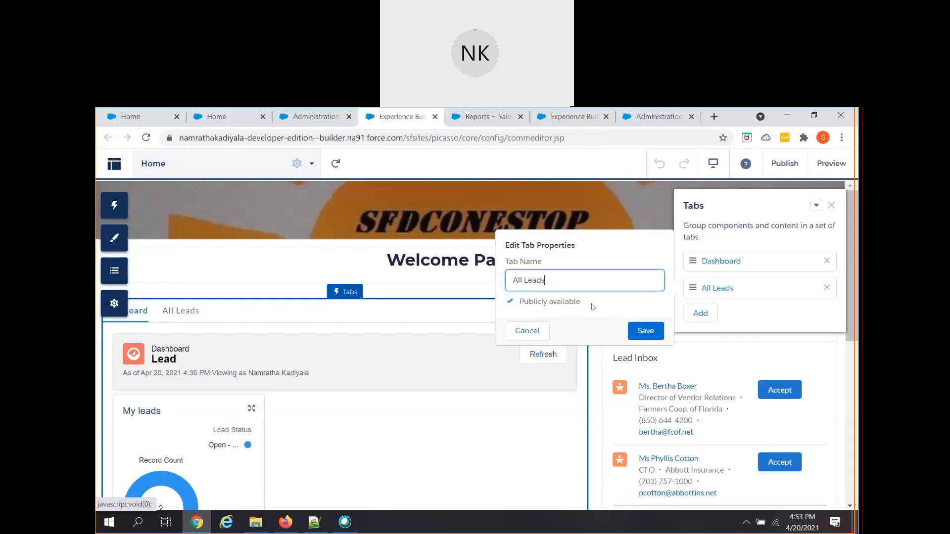
pyautogui.doubleClick(515, 275)
pyautogui.write('My')
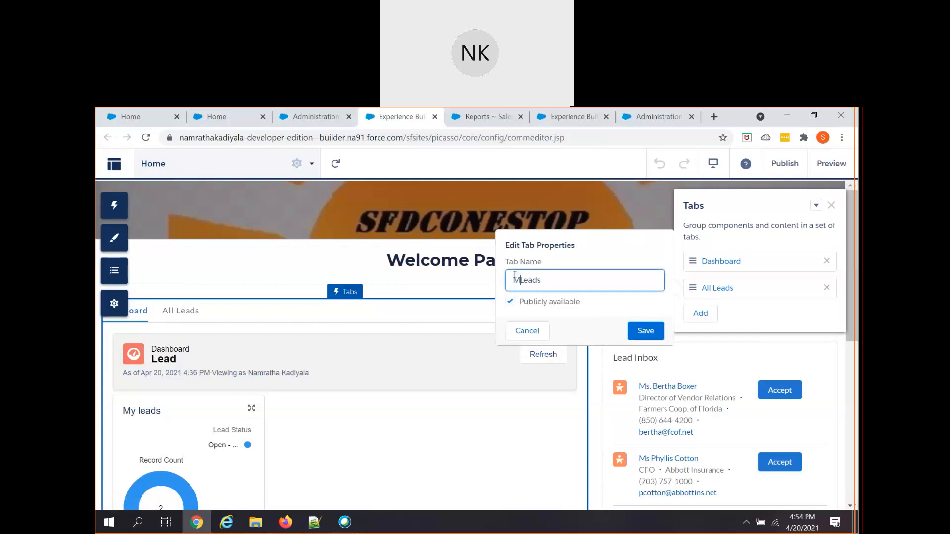
pyautogui.click(636, 333)
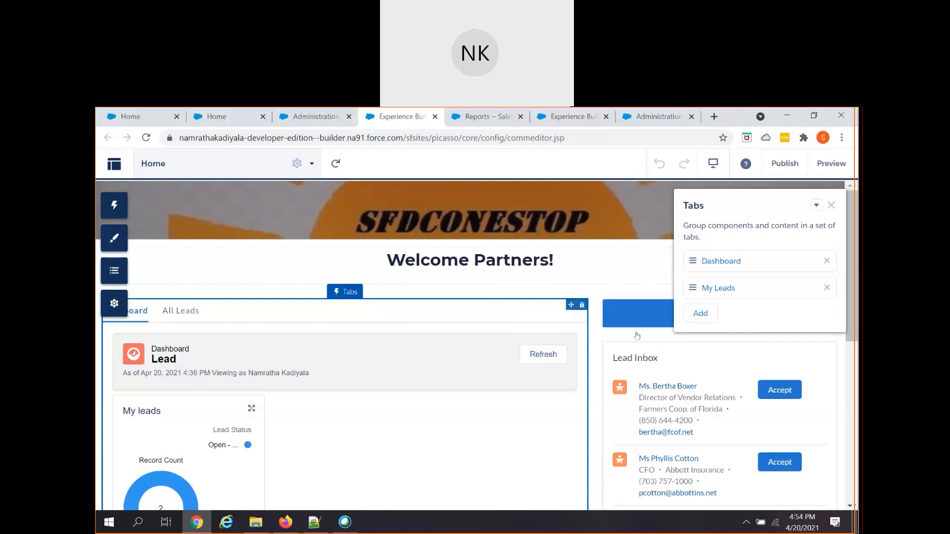
# - Search the page components for 'record' and drag a Record List onto the page
pyautogui.click(831, 205)
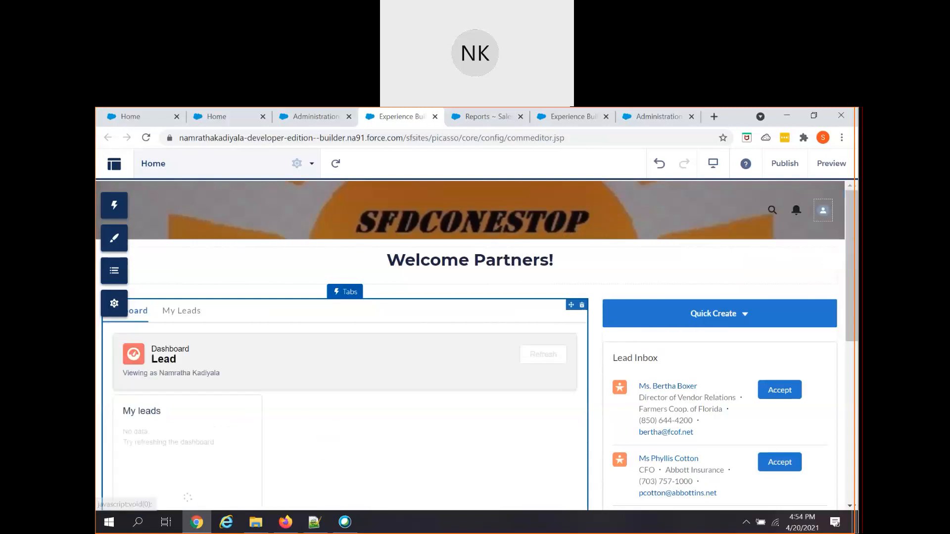
pyautogui.click(115, 205)
pyautogui.click(176, 229)
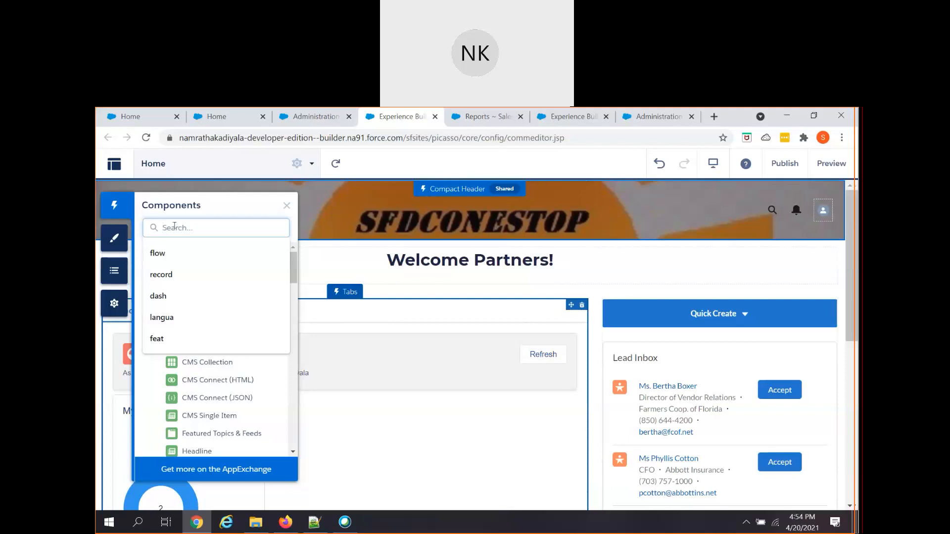
pyautogui.write('record')
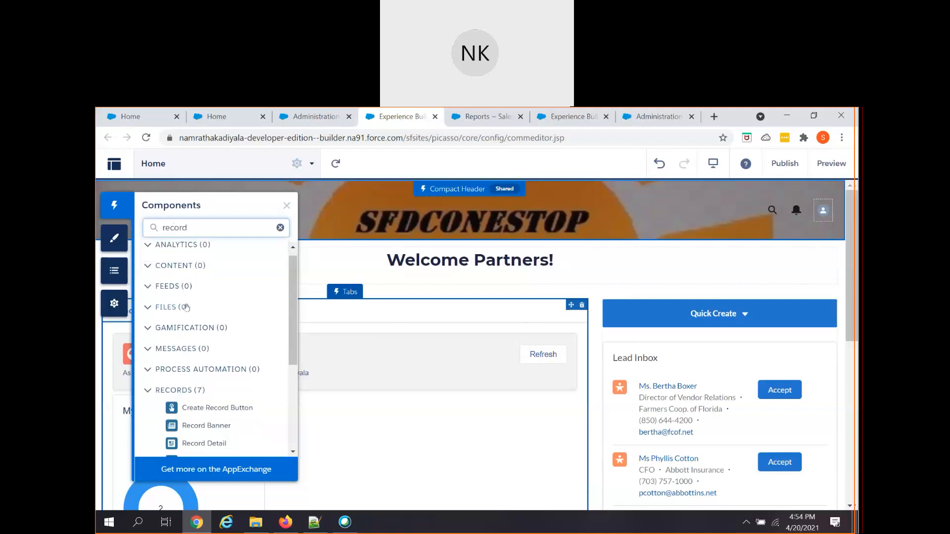
pyautogui.scroll(-3, 188, 317)
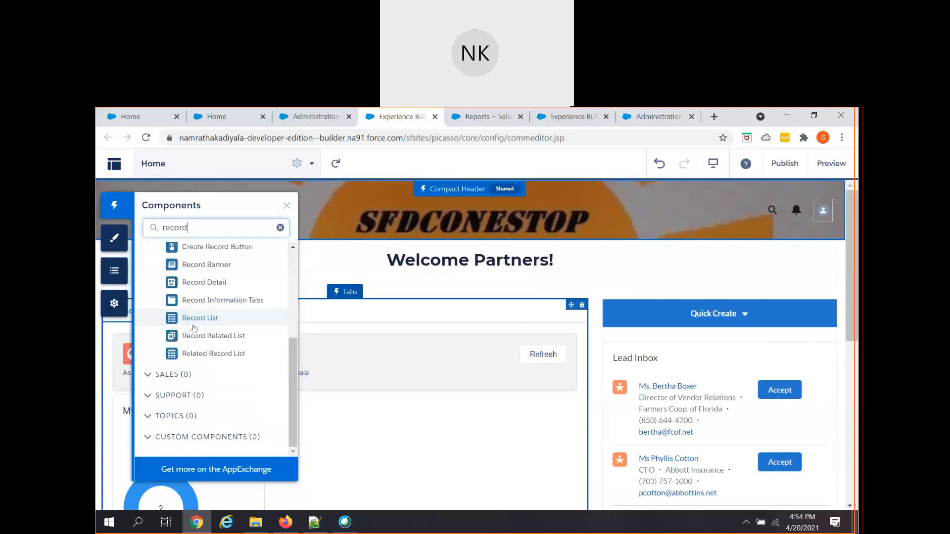
pyautogui.scroll(4, 193, 326)
pyautogui.scroll(-1, 181, 406)
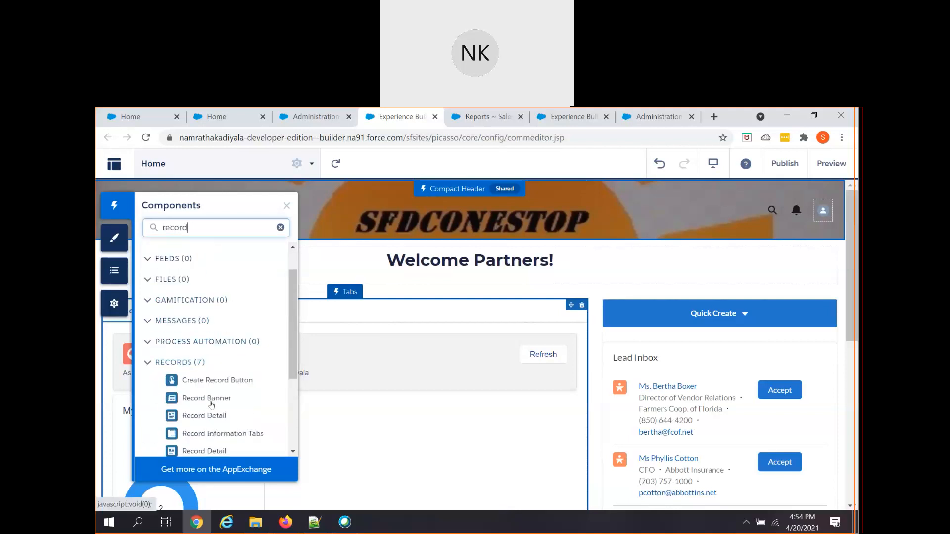
pyautogui.scroll(-2, 217, 414)
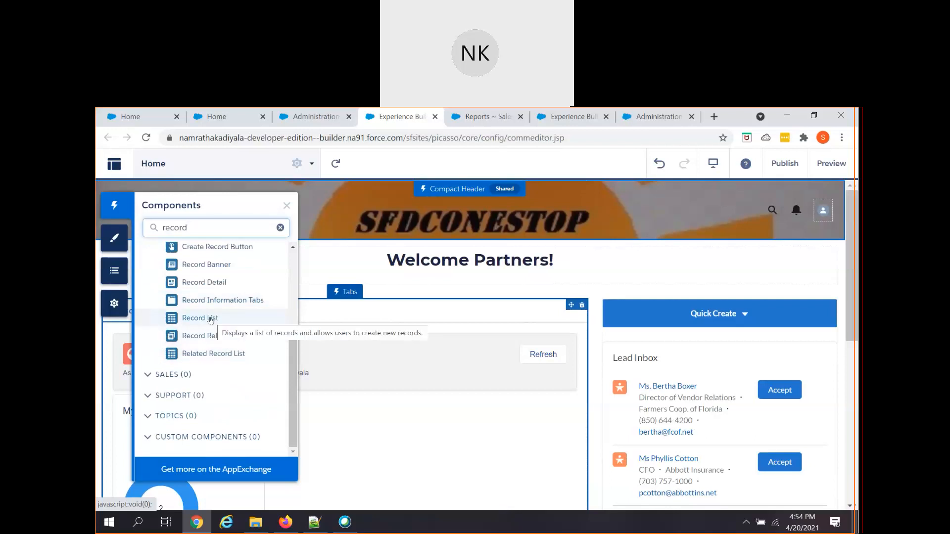
pyautogui.moveTo(211, 320); pyautogui.dragTo(329, 358)
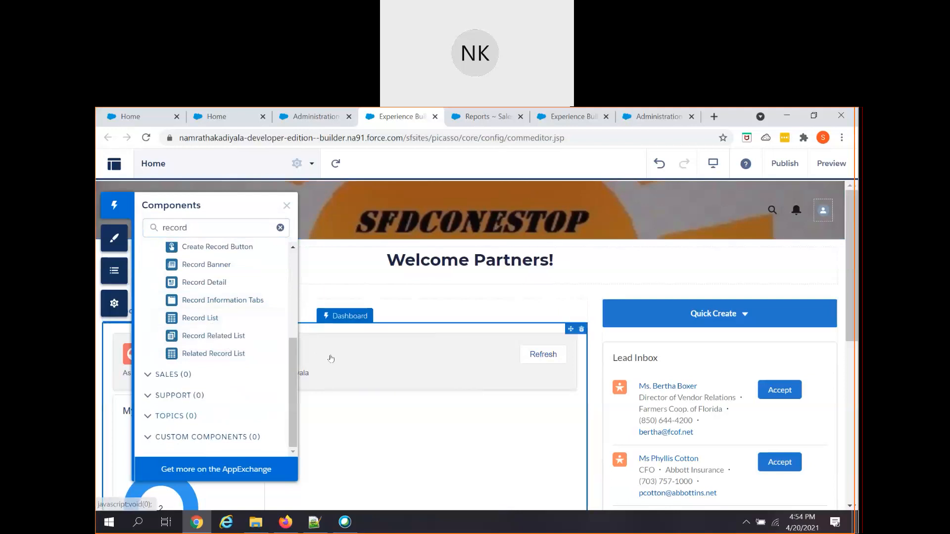
# - Delete the old lead list from the My Leads tab and drag in a new Record List
pyautogui.click(288, 207)
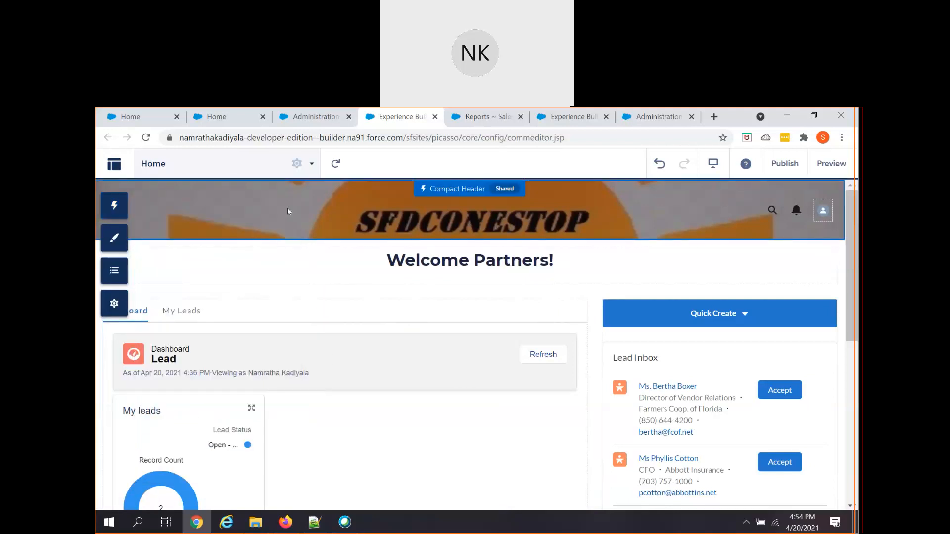
pyautogui.click(195, 320)
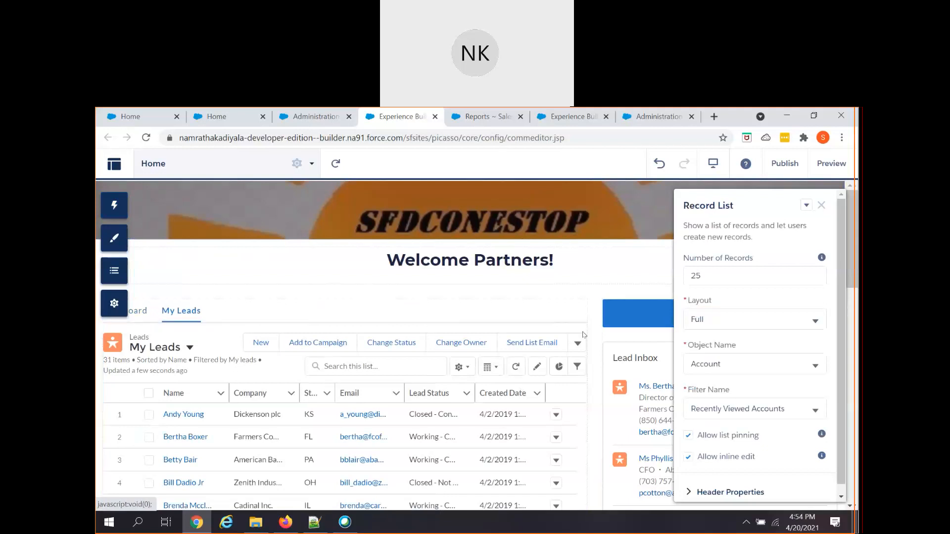
pyautogui.press('Delete')
pyautogui.click(614, 372)
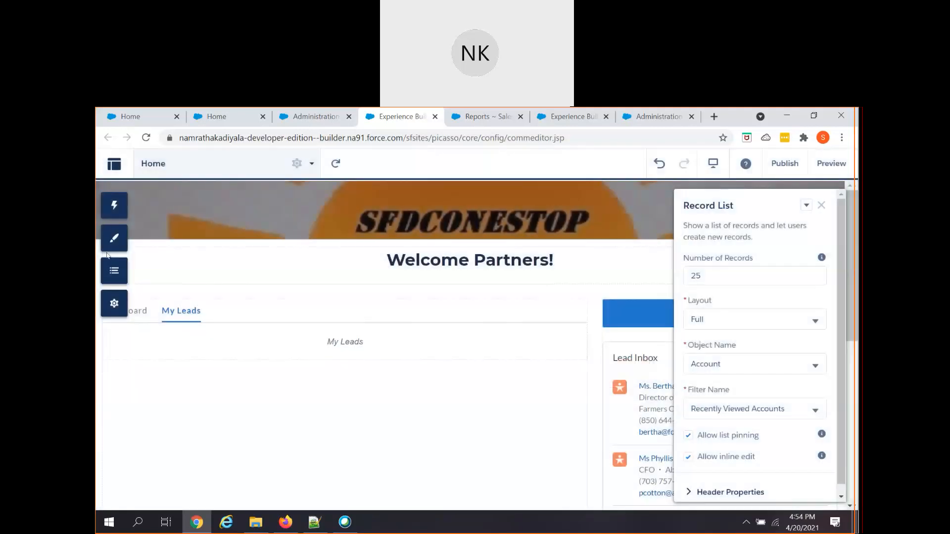
pyautogui.click(114, 205)
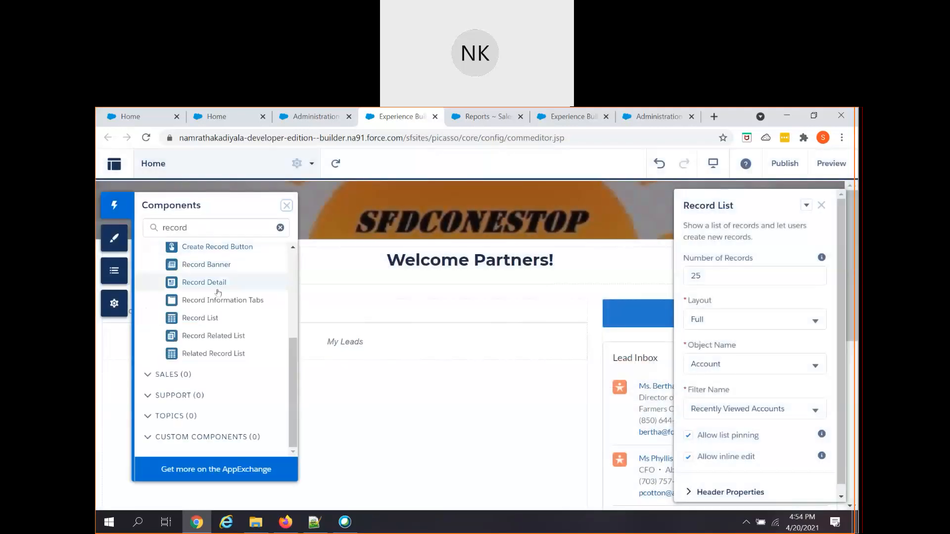
pyautogui.moveTo(212, 319); pyautogui.dragTo(349, 341)
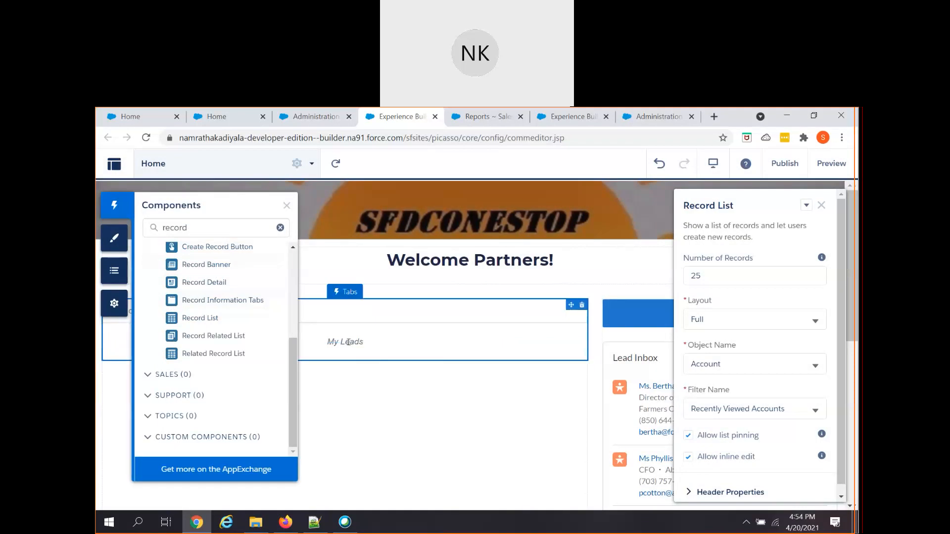
# - Search components for 'dash' and drag a Dashboard component into the Dashboard tab
pyautogui.click(286, 206)
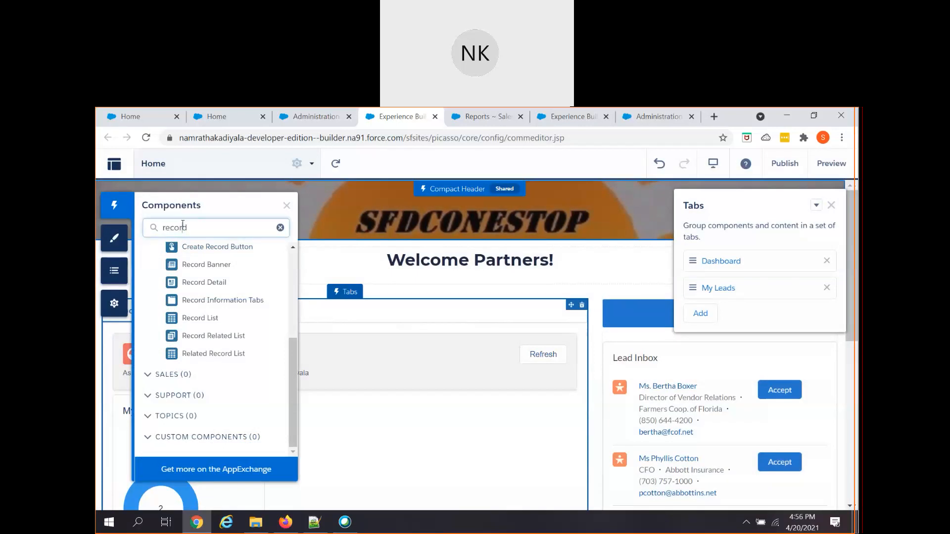
pyautogui.doubleClick(184, 224)
pyautogui.write('dash')
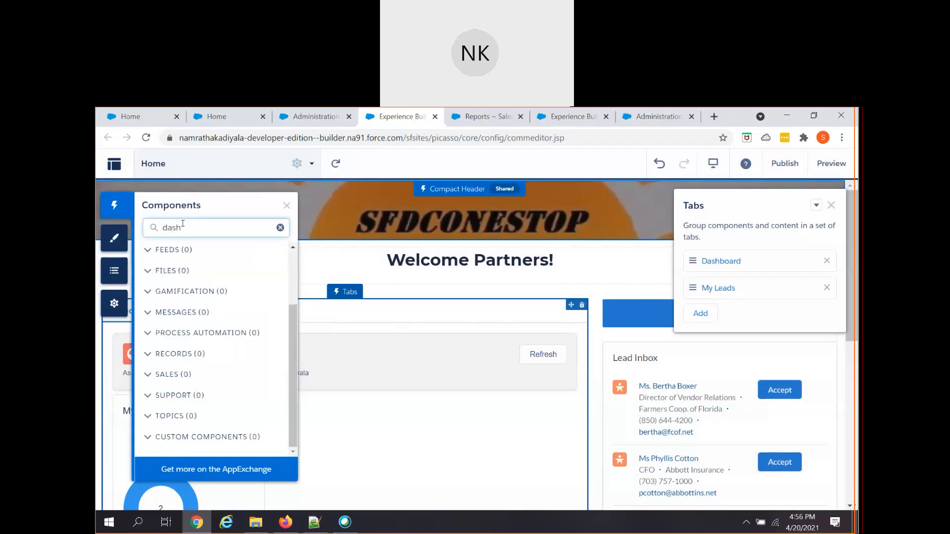
pyautogui.scroll(2, 292, 305)
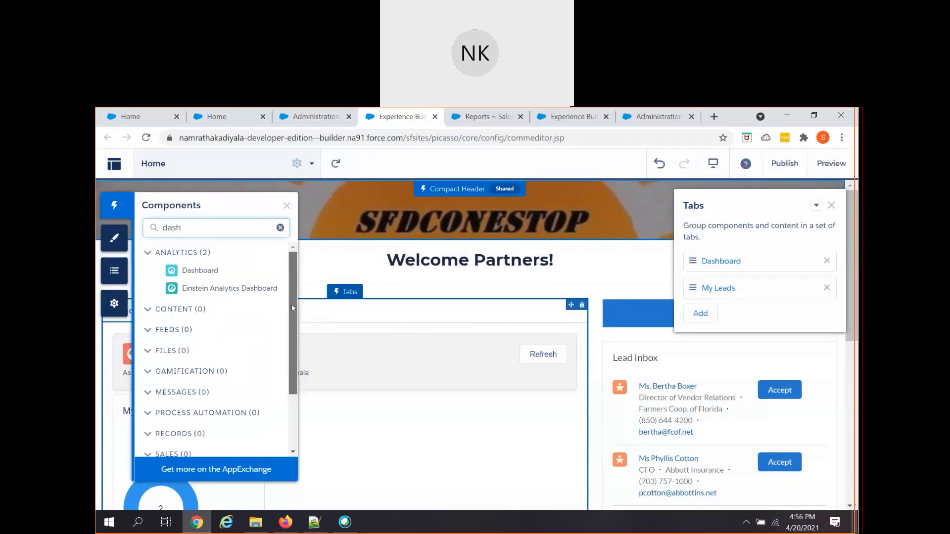
pyautogui.moveTo(218, 273); pyautogui.dragTo(400, 339)
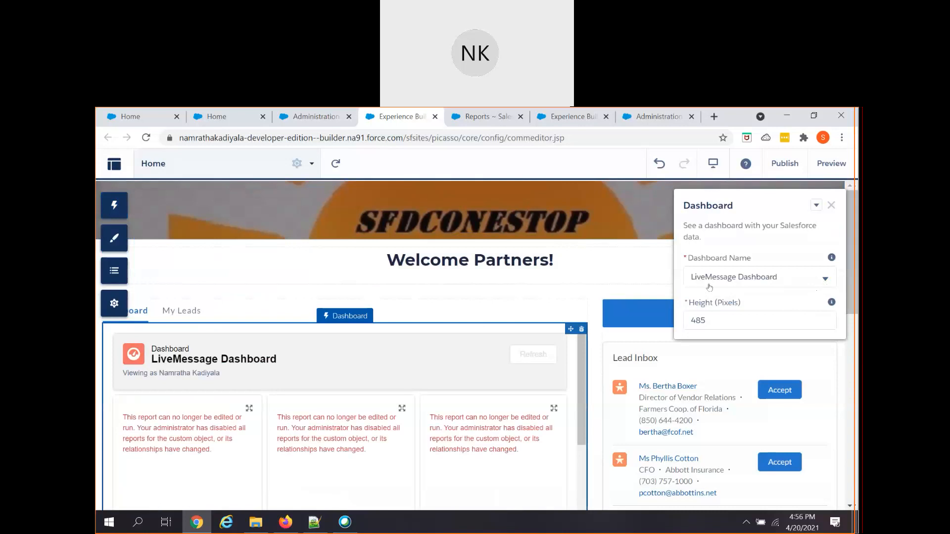
# - Set the Dashboard Name to the Lead dashboard and close its settings
pyautogui.click(765, 277)
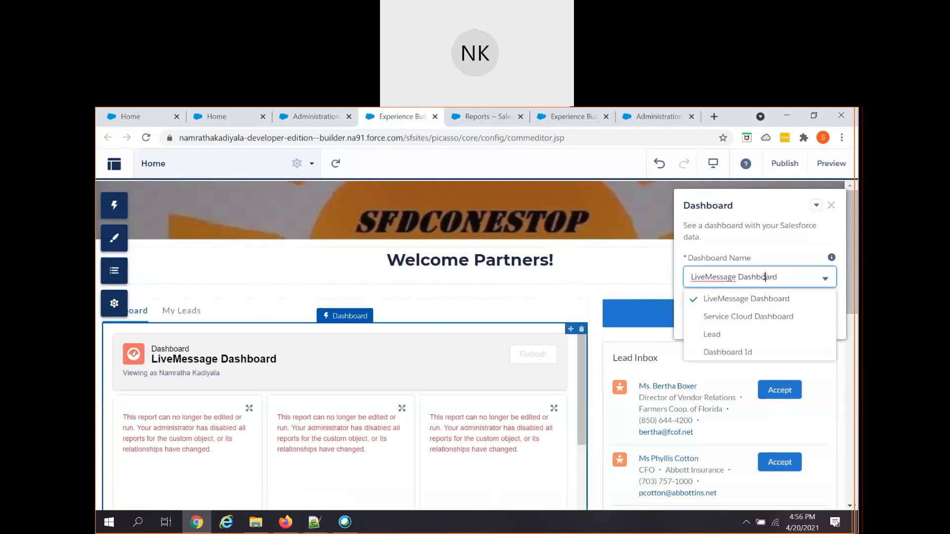
pyautogui.click(717, 336)
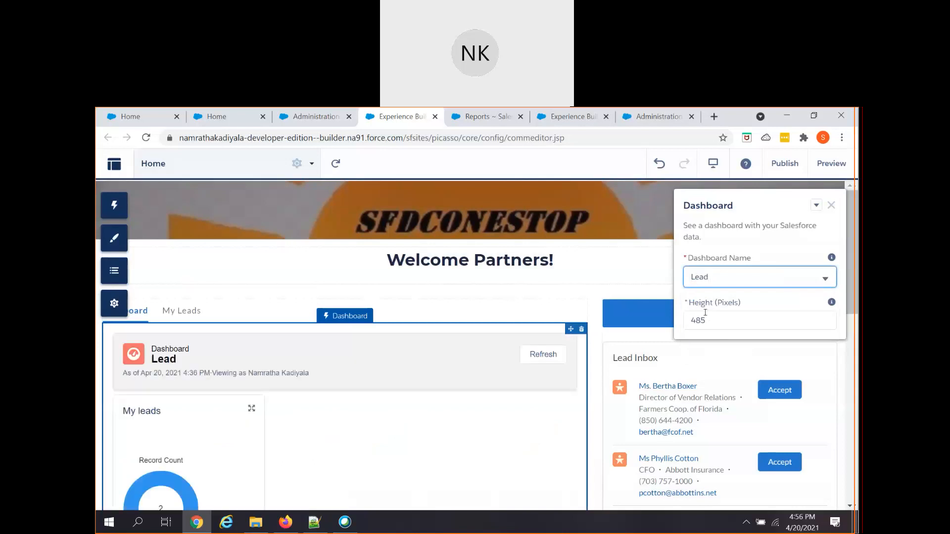
pyautogui.click(832, 205)
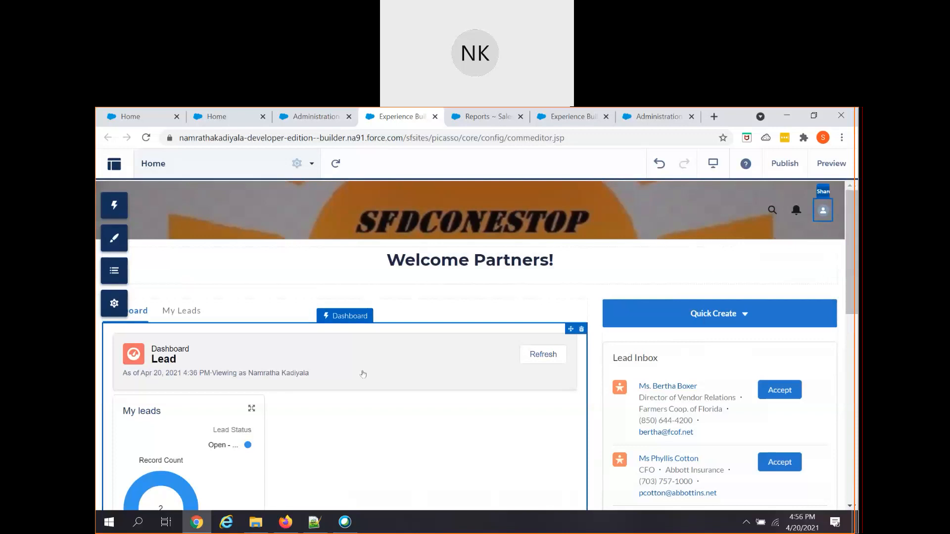
pyautogui.scroll(-1, 322, 393)
pyautogui.scroll(1, 371, 405)
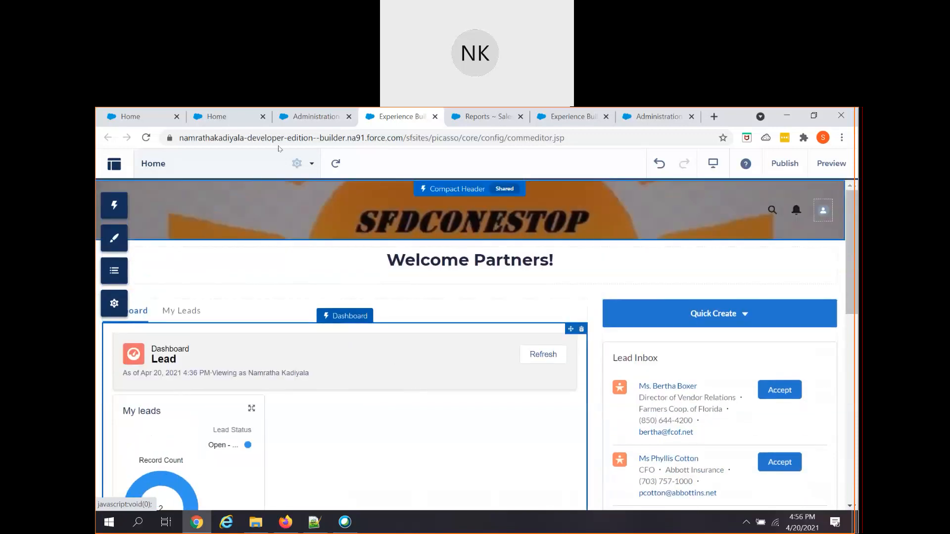
# - On the Administration Members page, confirm Partner Community User is among the Selected Profiles
pyautogui.click(300, 116)
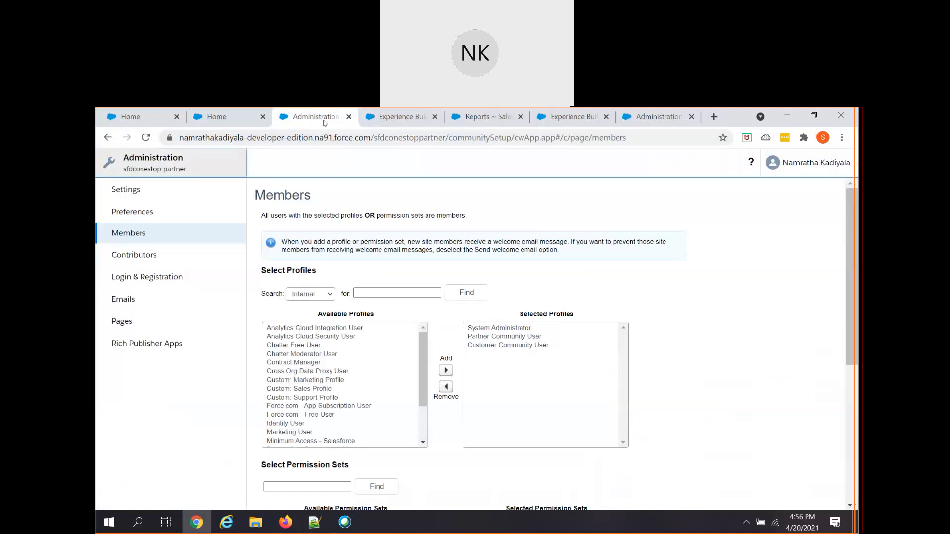
pyautogui.click(367, 119)
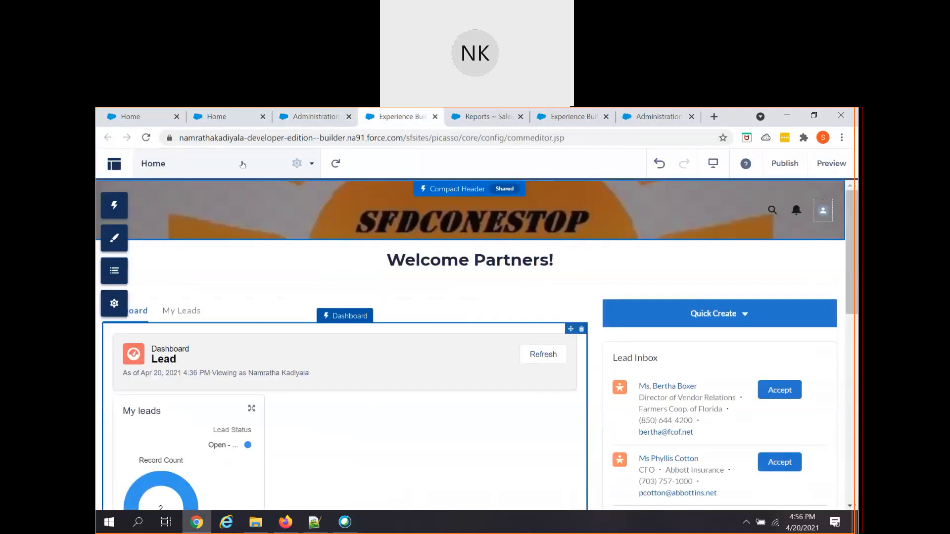
pyautogui.click(114, 166)
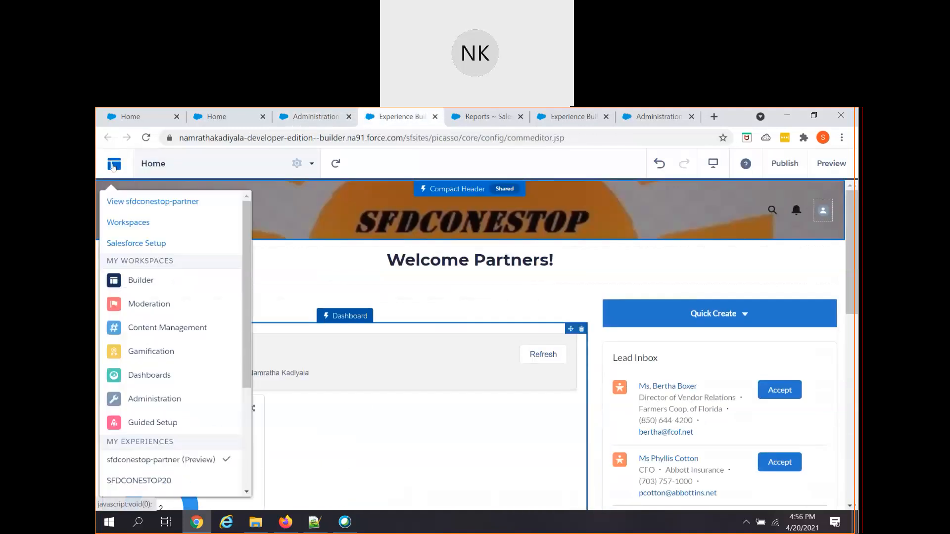
pyautogui.click(312, 116)
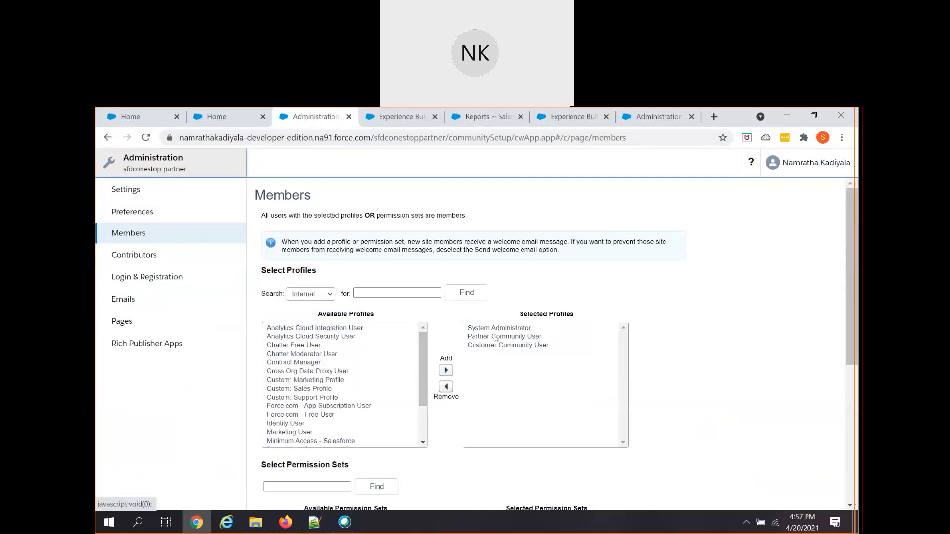
pyautogui.scroll(-2, 395, 376)
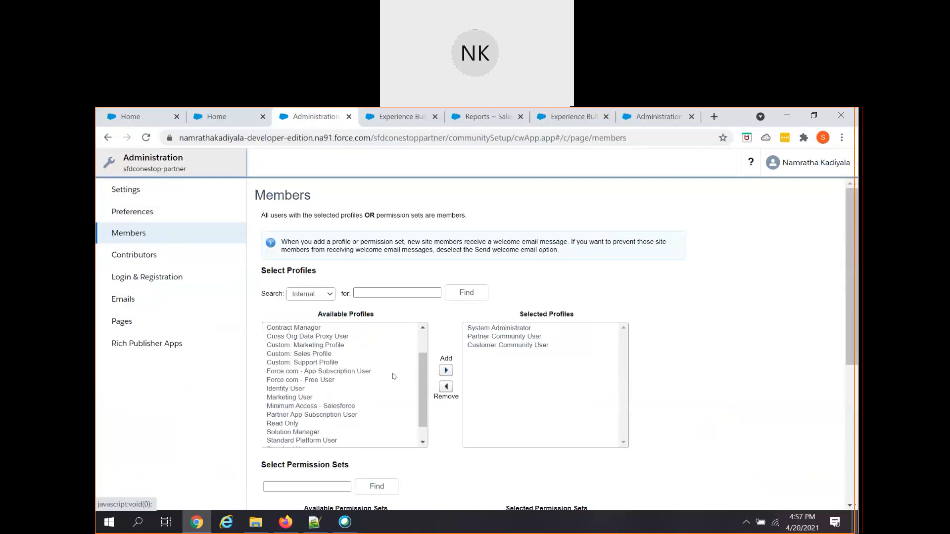
pyautogui.scroll(2, 396, 376)
pyautogui.scroll(-1, 394, 376)
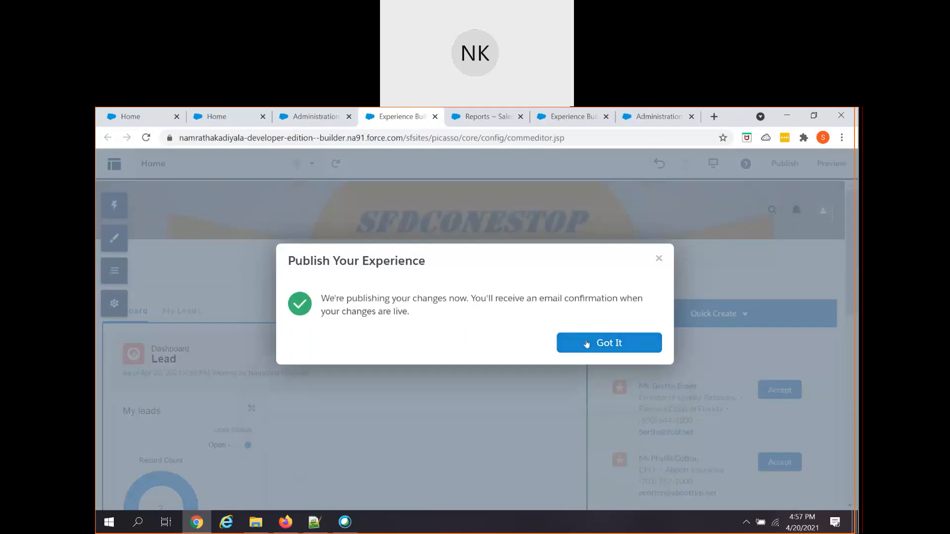
# - Dismiss the publishing notice and preview the partner home page before returning to the builder
pyautogui.click(577, 344)
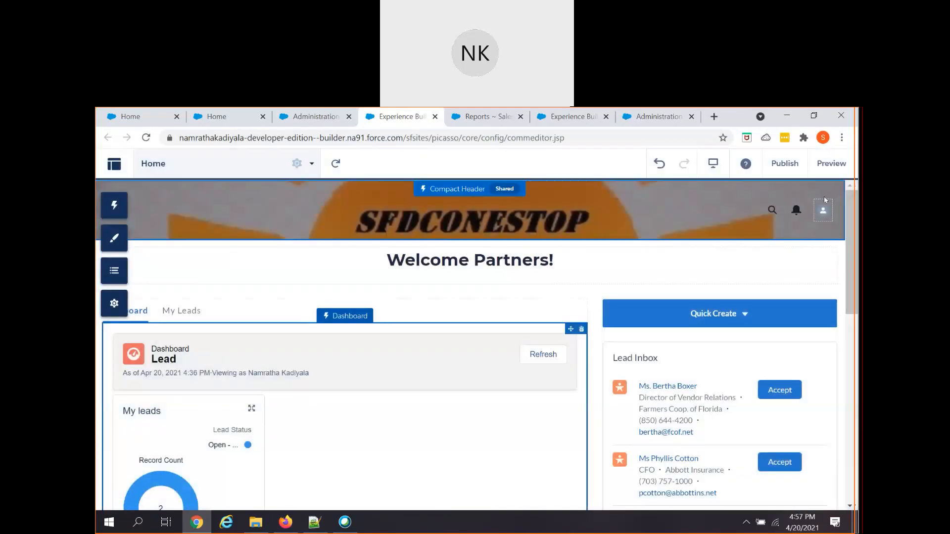
pyautogui.click(827, 171)
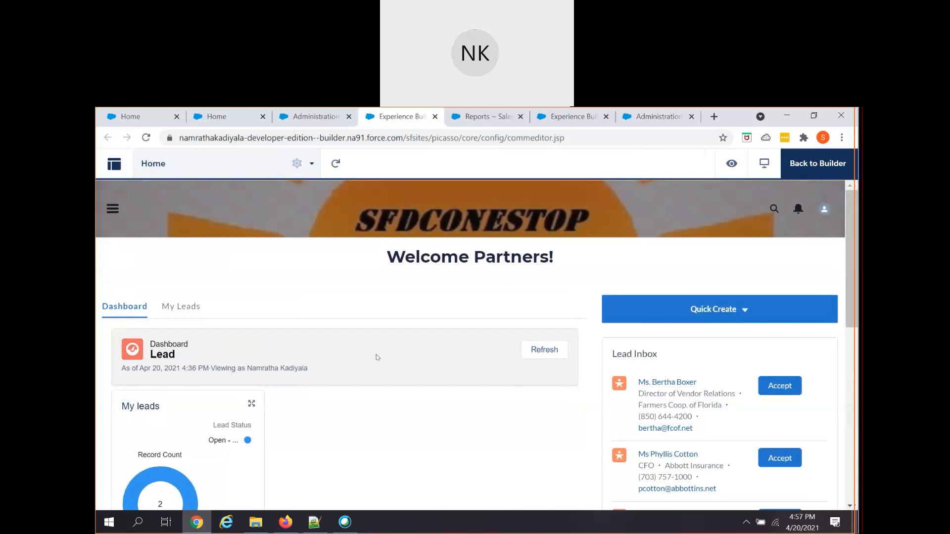
pyautogui.scroll(-4, 371, 404)
pyautogui.scroll(4, 373, 407)
pyautogui.click(822, 177)
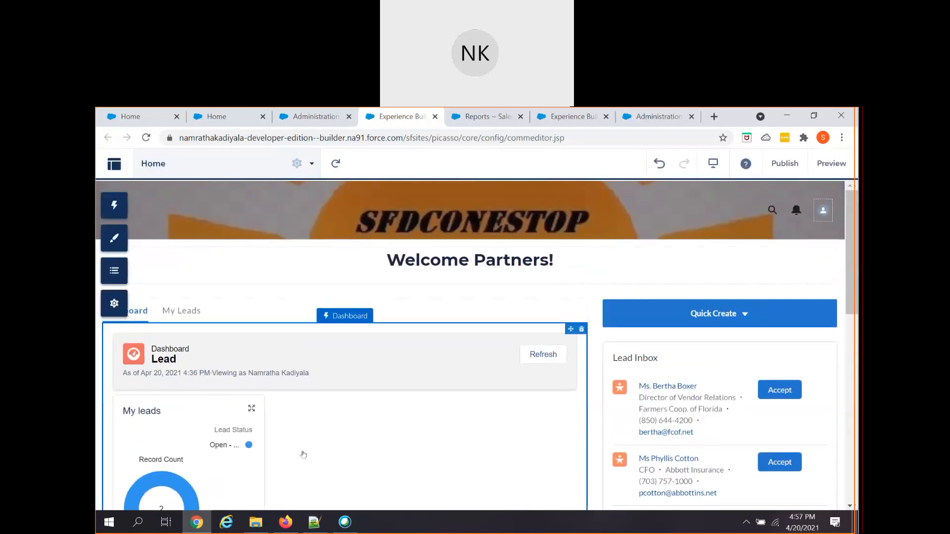
# - Return to the partner contact's record in the first browser tab
pyautogui.scroll(-3, 307, 441)
pyautogui.scroll(3, 310, 435)
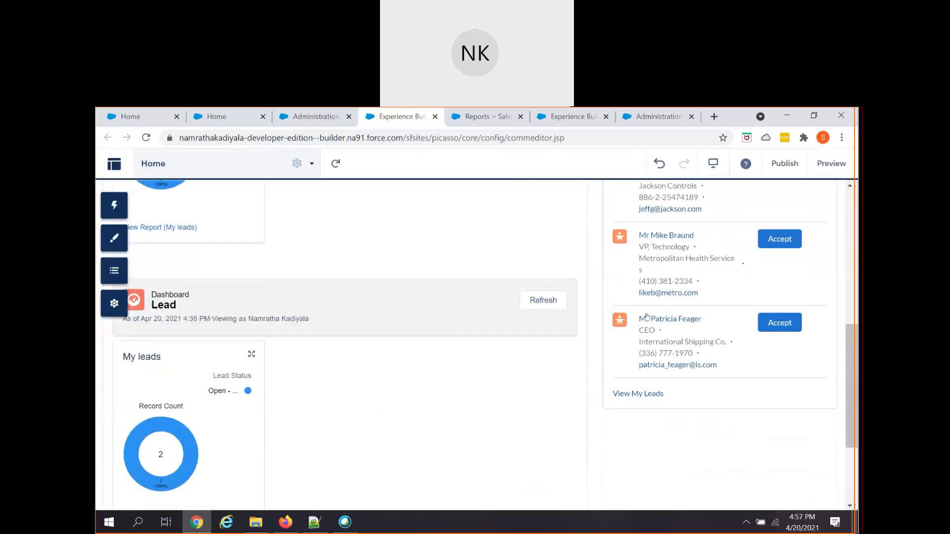
pyautogui.click(130, 116)
pyautogui.click(108, 137)
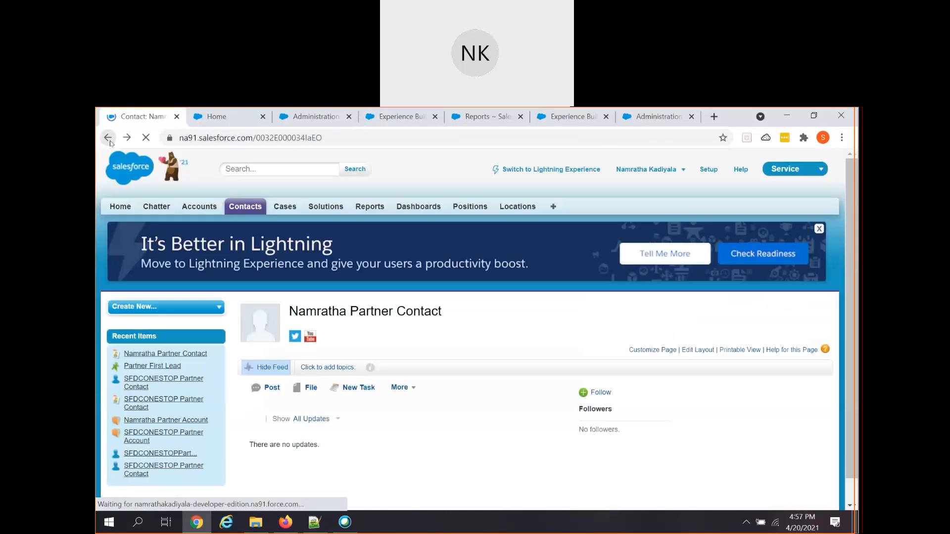
# - Log in to the sfdconestop-partner site as this contact via Manage External User
pyautogui.scroll(-3, 400, 361)
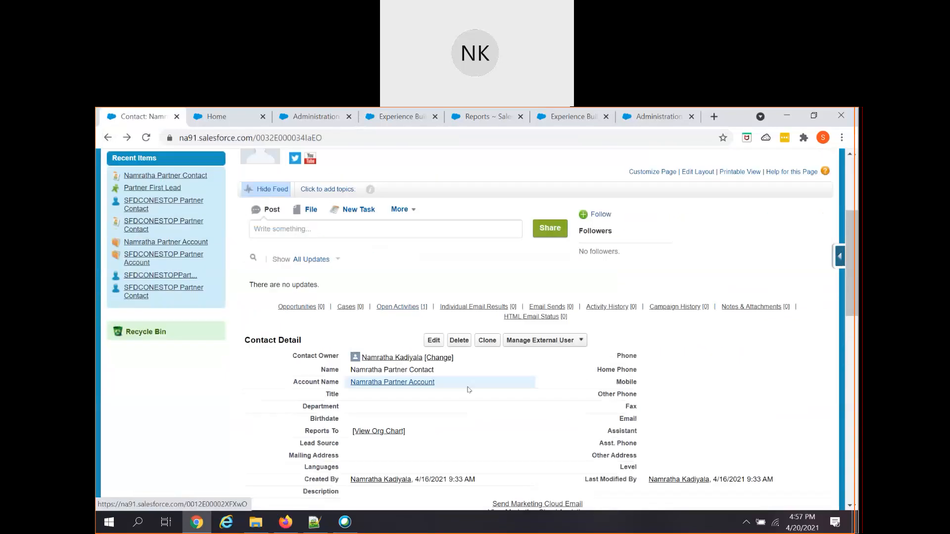
pyautogui.click(566, 347)
pyautogui.click(555, 380)
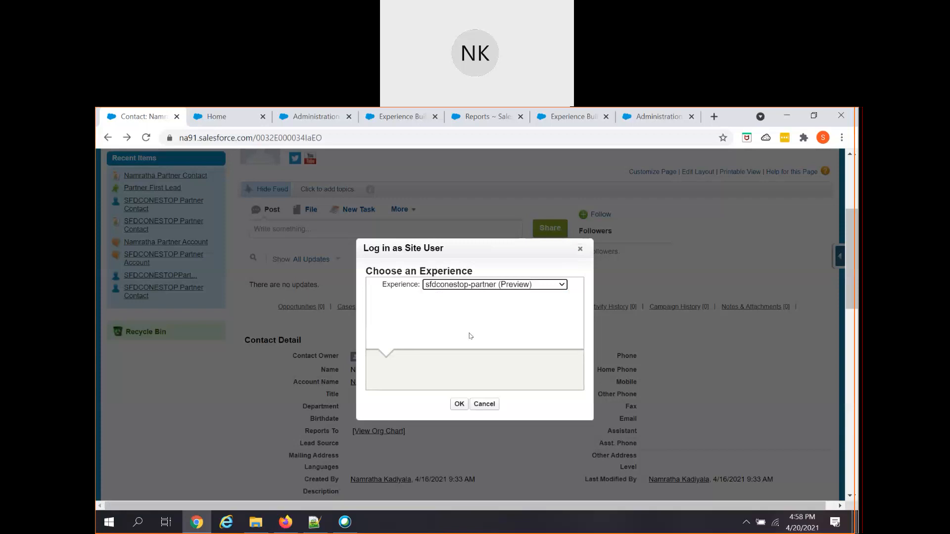
pyautogui.click(459, 405)
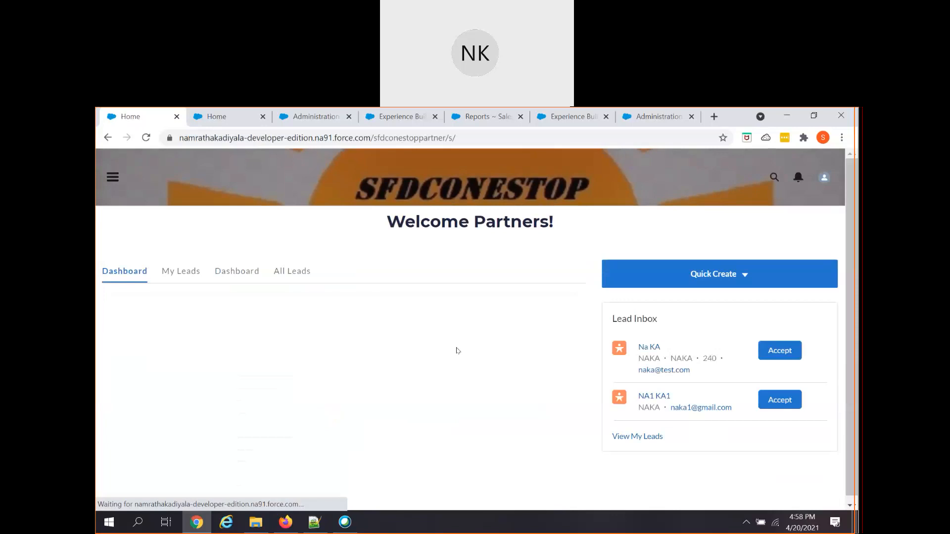
# - Reload the site to get the published version and view the My Leads list
pyautogui.click(150, 140)
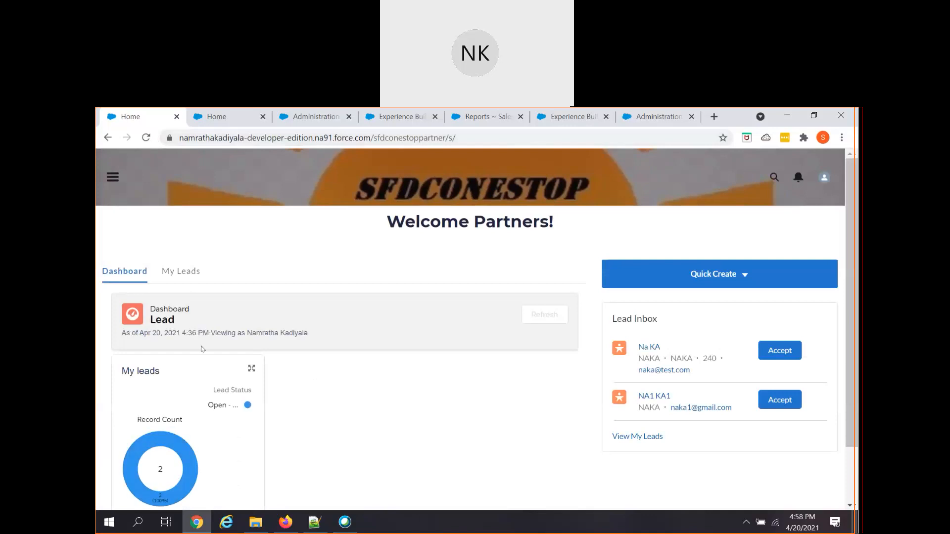
pyautogui.moveTo(191, 449)
pyautogui.click(195, 274)
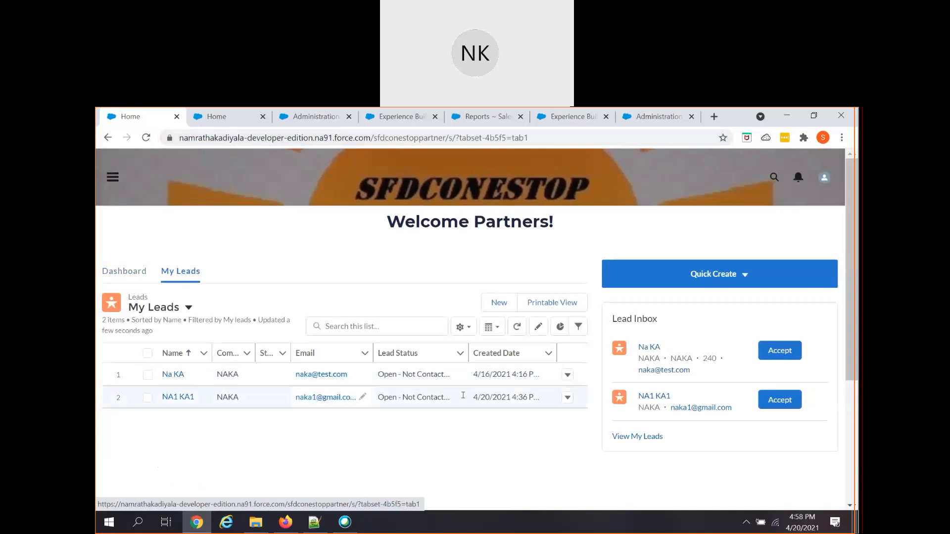
# - Open a New Lead form from Quick Create
pyautogui.click(744, 280)
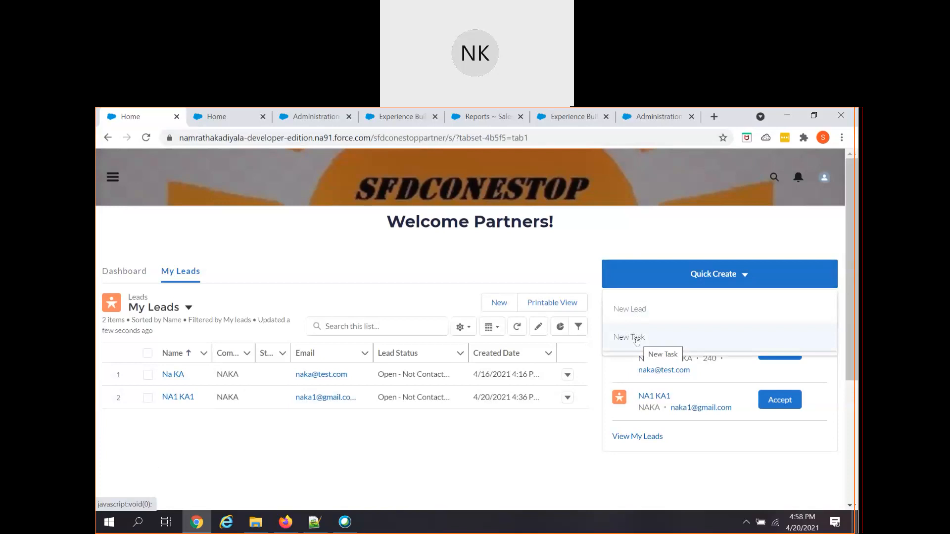
pyautogui.click(545, 429)
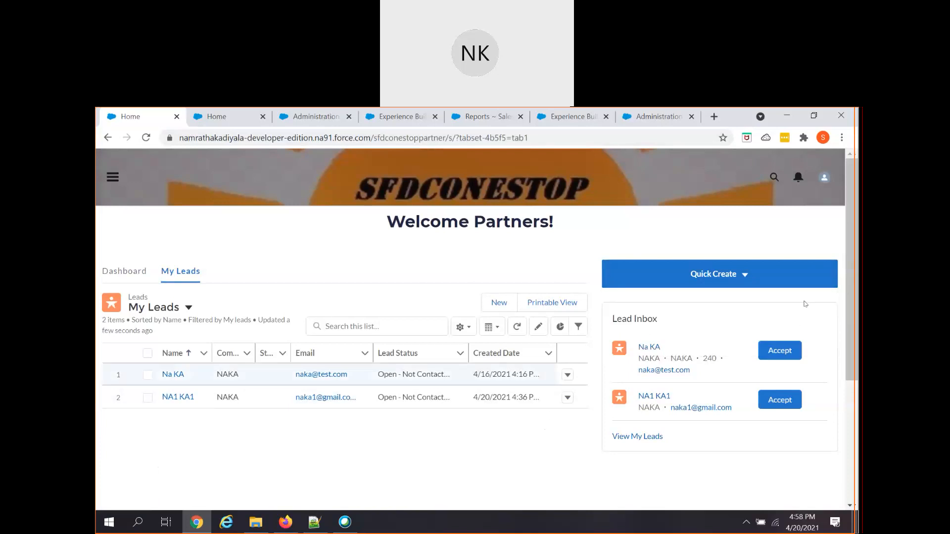
pyautogui.click(675, 281)
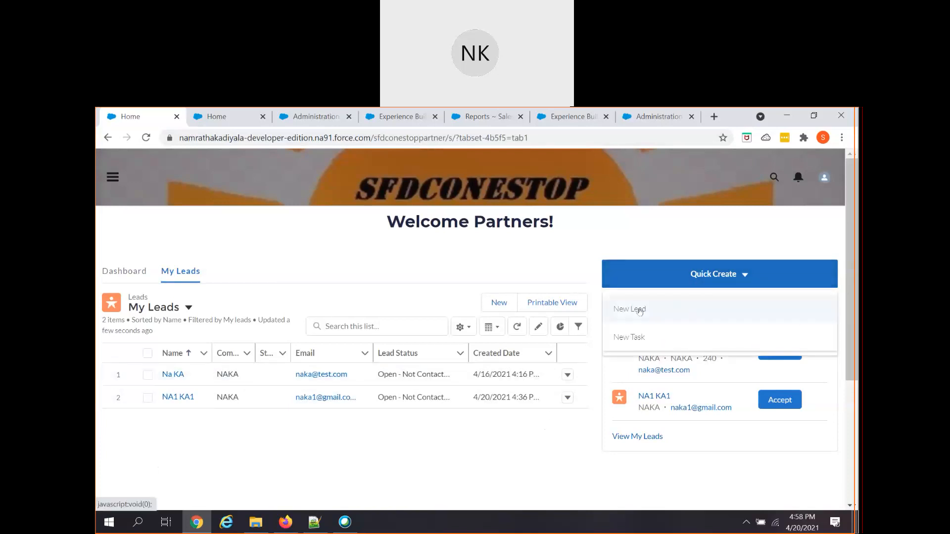
pyautogui.click(640, 310)
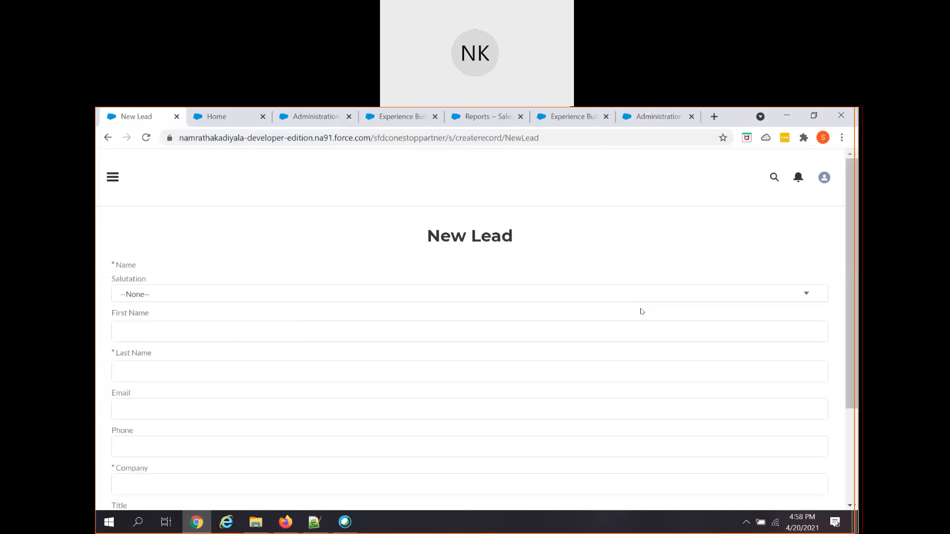
# - Enter first name NA2, last name KA2 and the lead's email address
pyautogui.click(508, 338)
pyautogui.write('NA2')
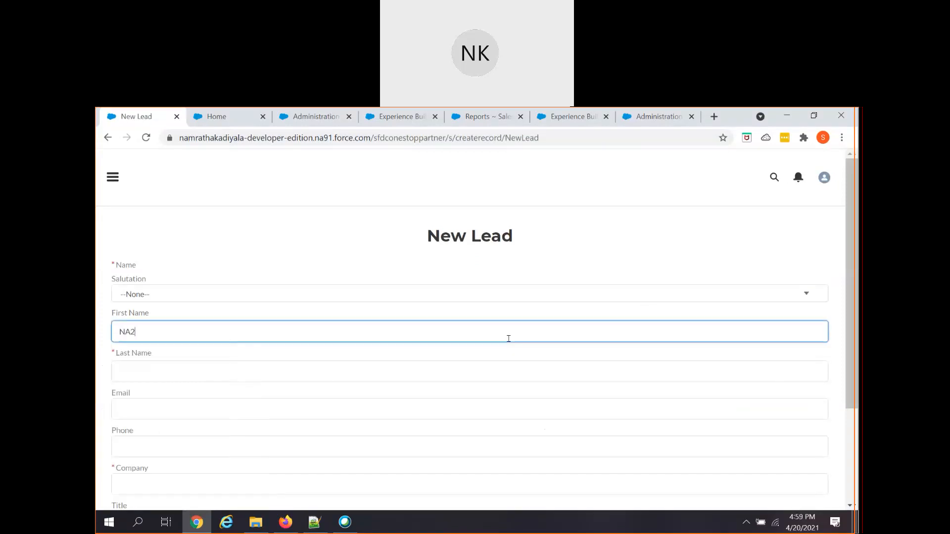
pyautogui.press('Tab')
pyautogui.write('KA2')
pyautogui.press('Tab')
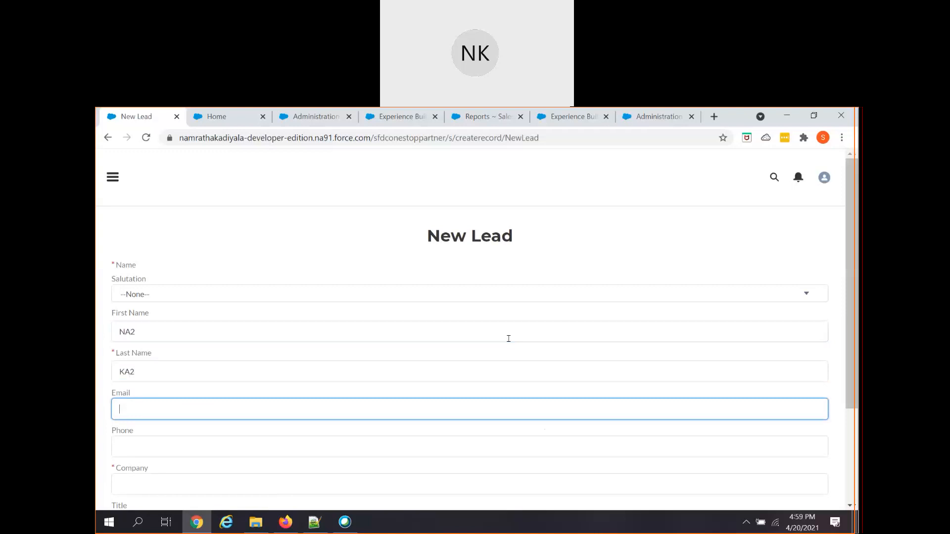
pyautogui.write('NAK')
pyautogui.press('BackSpace')
pyautogui.press('BackSpace')
pyautogui.write('KA')
pyautogui.press('BackSpace')
pyautogui.press('BackSpace')
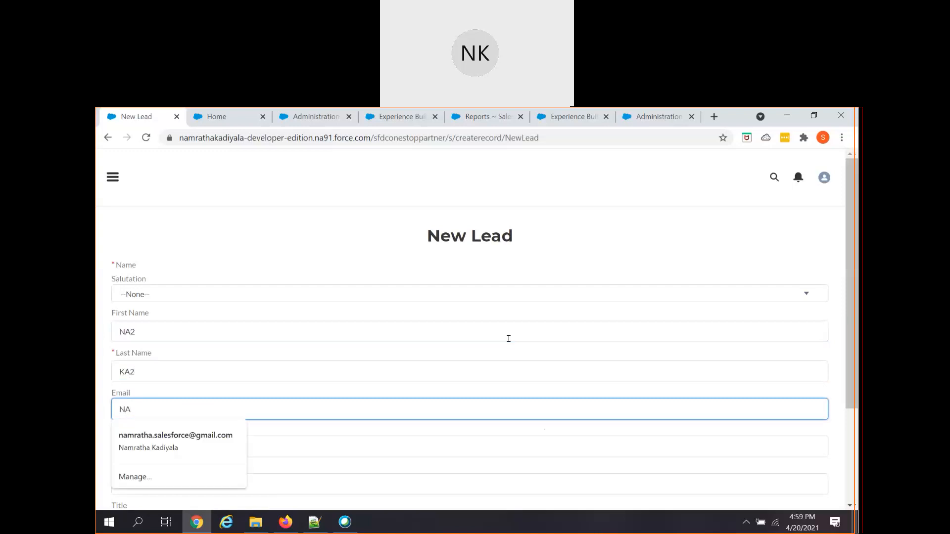
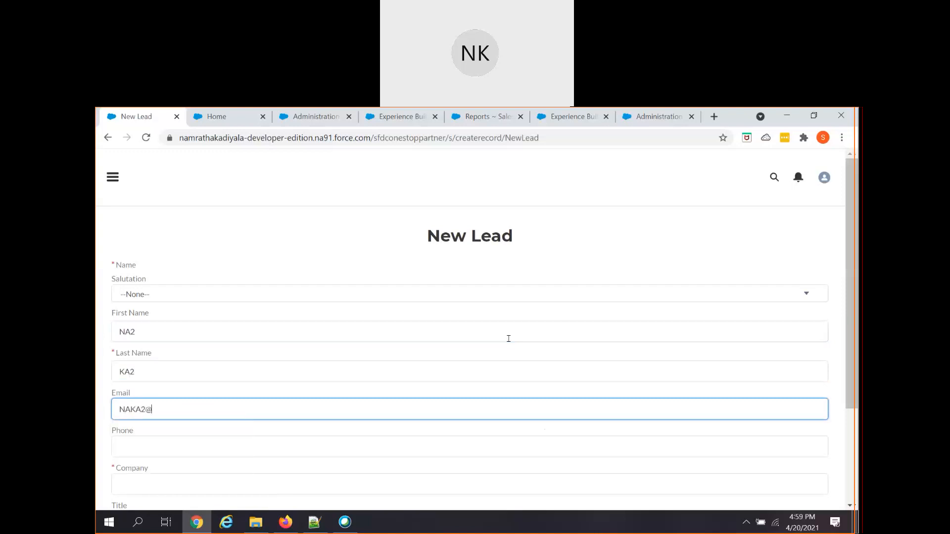
# - Type 'NA' in the next field, save the new lead and head back
pyautogui.press('Tab')
pyautogui.press('Tab')
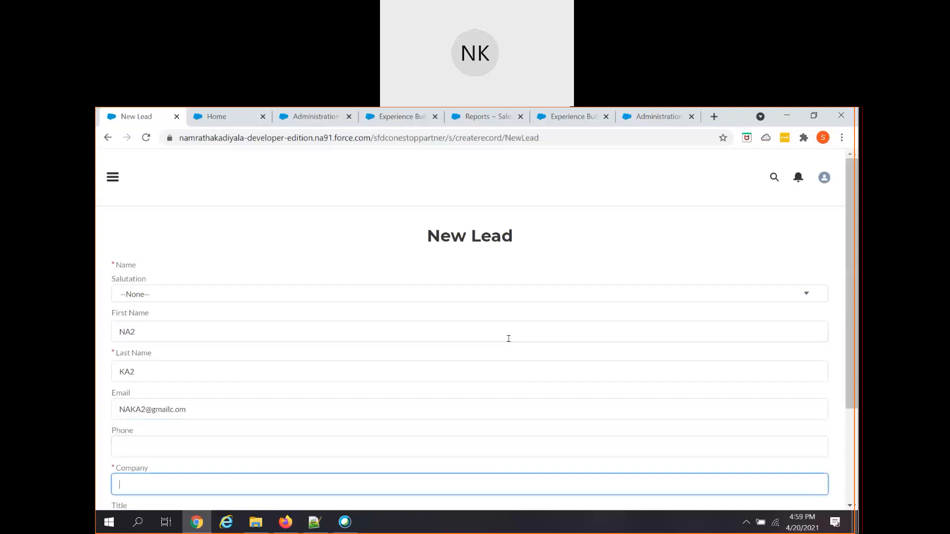
pyautogui.write('NA2')
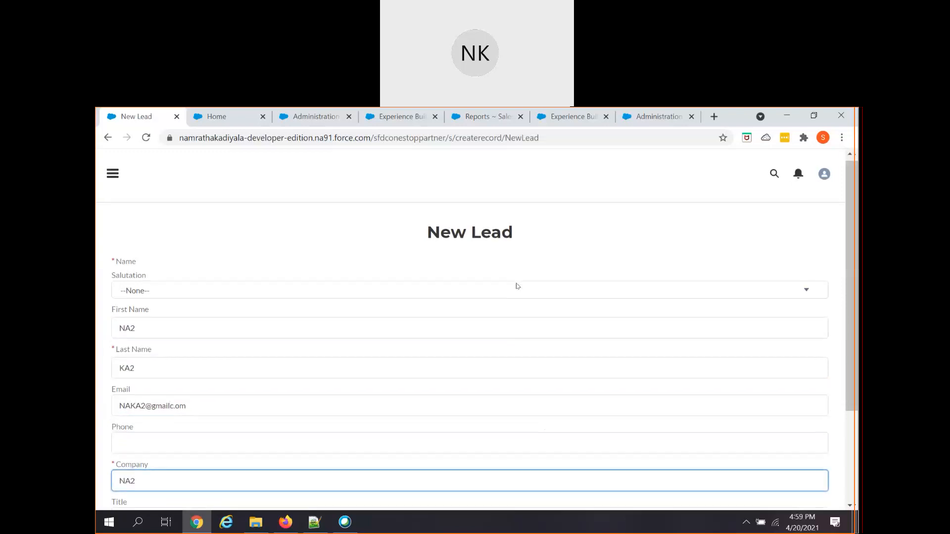
pyautogui.scroll(-3, 489, 306)
pyautogui.click(472, 488)
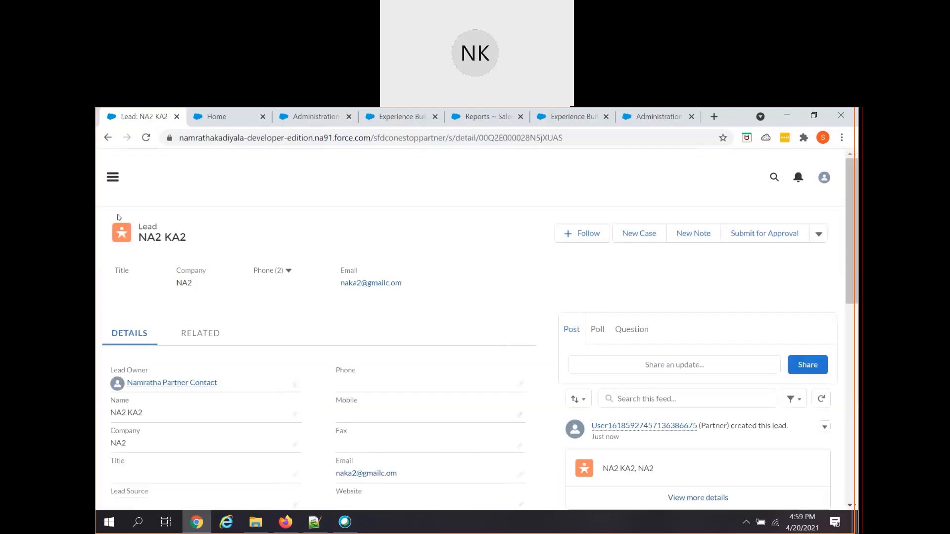
pyautogui.click(106, 140)
# - Back on the home page, check NA2 KA2 in My Leads and the Lead dashboard's count of 3
pyautogui.click(105, 141)
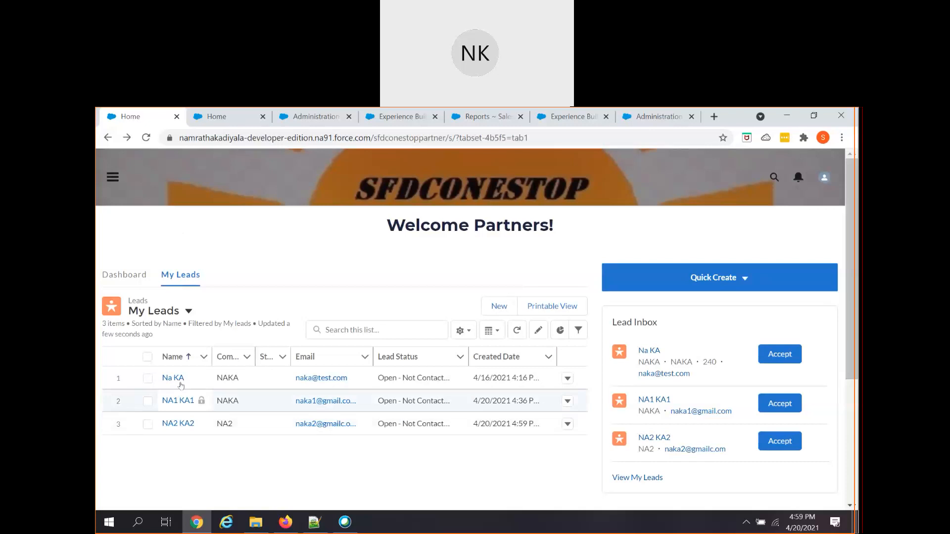
pyautogui.click(134, 283)
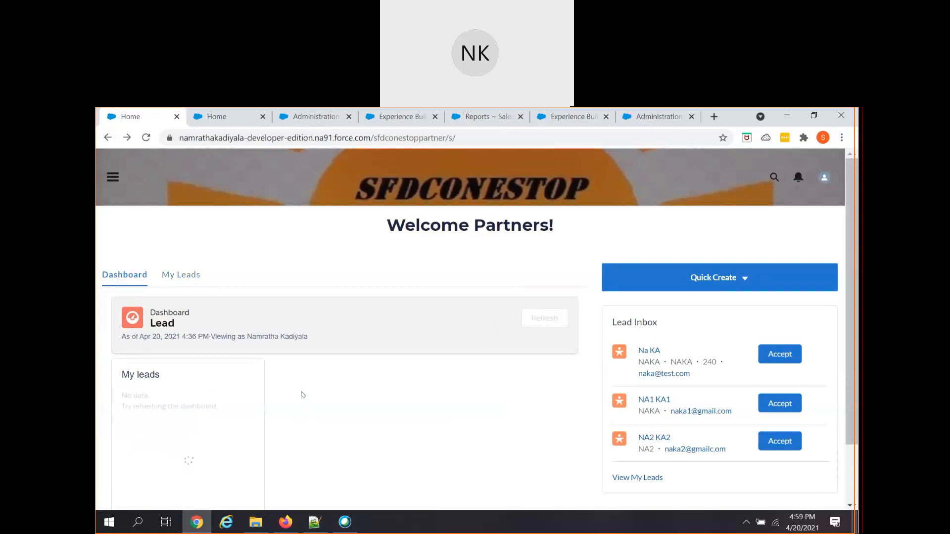
pyautogui.scroll(-2, 303, 394)
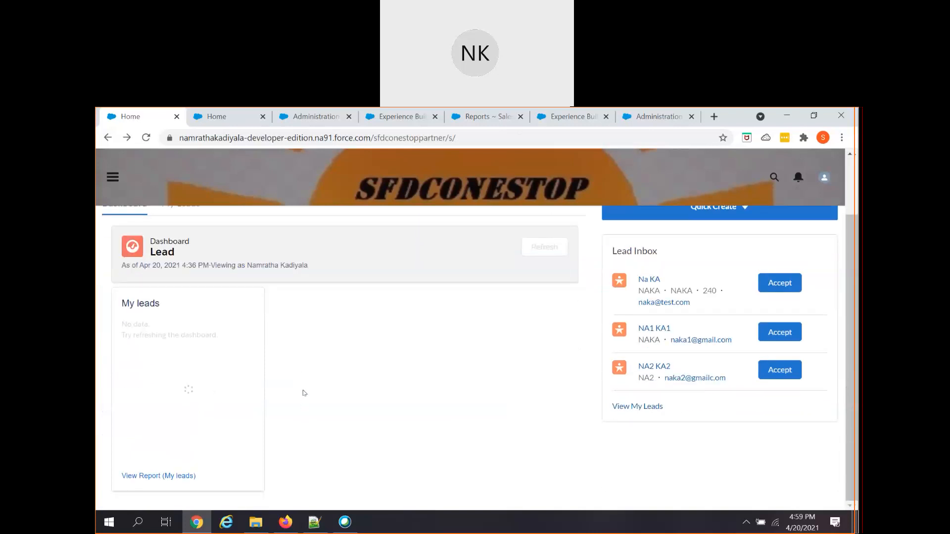
pyautogui.scroll(1, 304, 393)
pyautogui.scroll(-1, 305, 393)
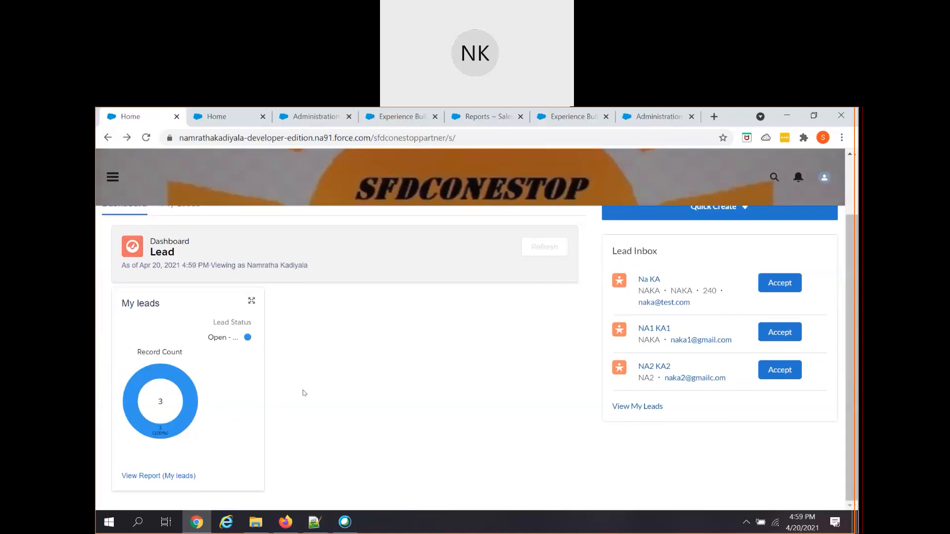
pyautogui.moveTo(183, 424)
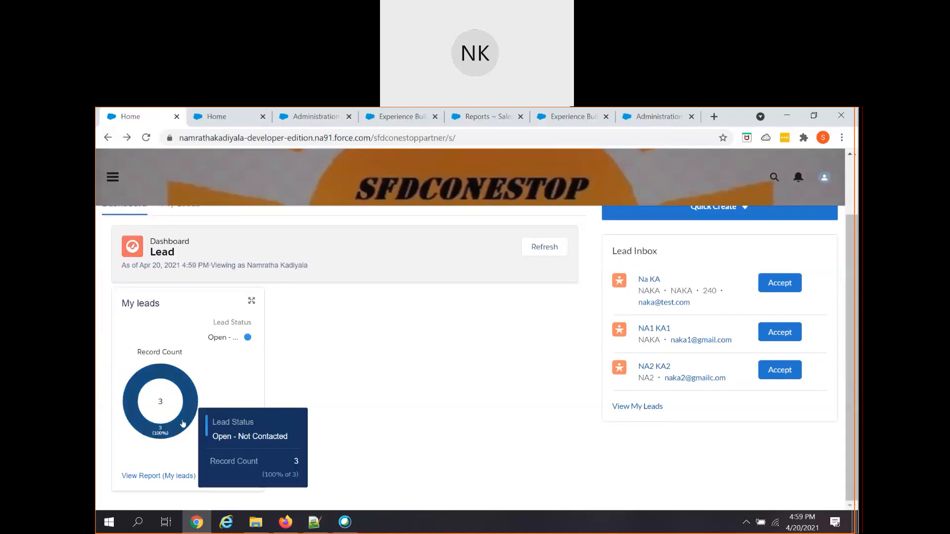
# - Return to the Classic contact, switch to Lightning Experience and open the Leads list
pyautogui.click(107, 139)
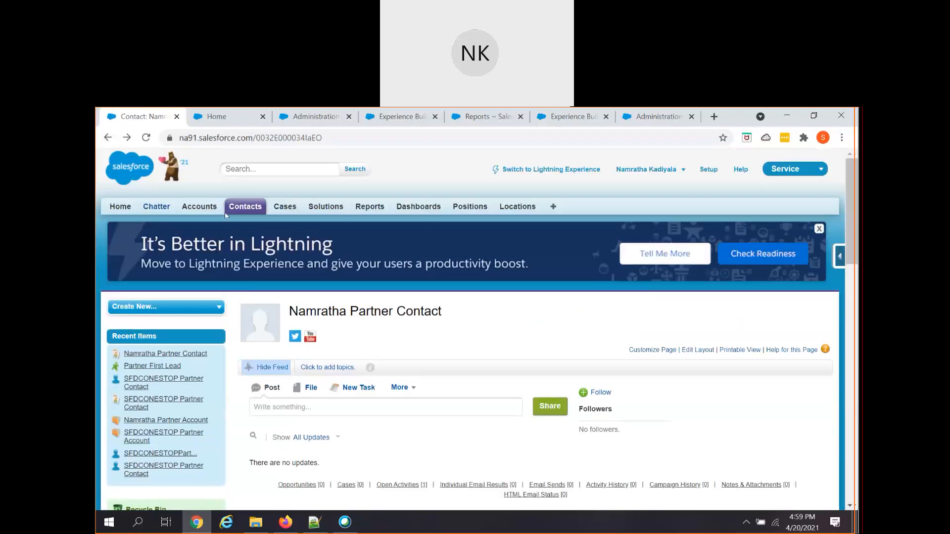
pyautogui.click(584, 171)
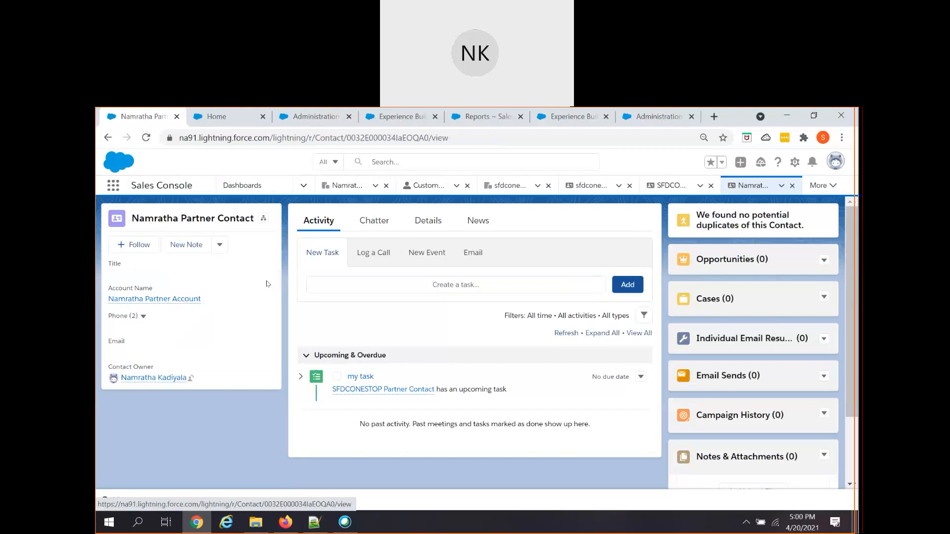
pyautogui.click(303, 185)
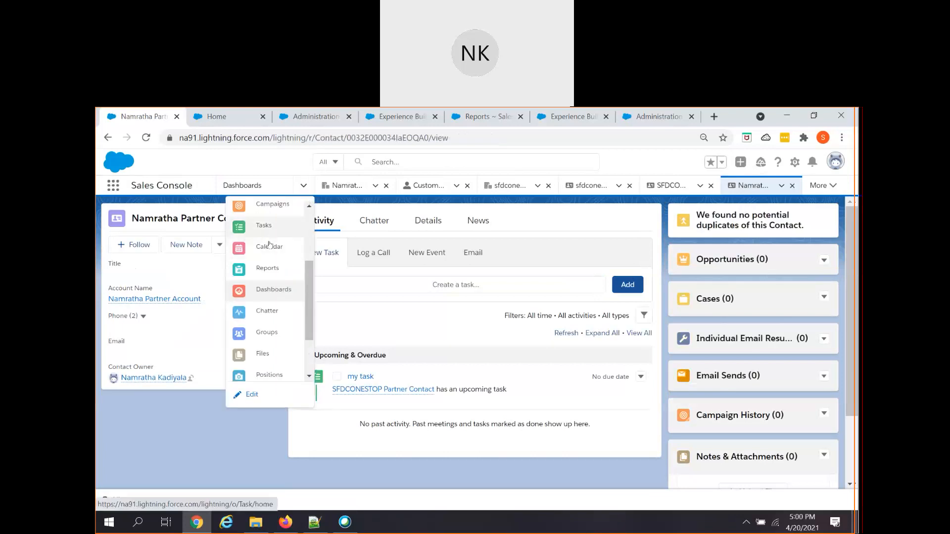
pyautogui.click(265, 231)
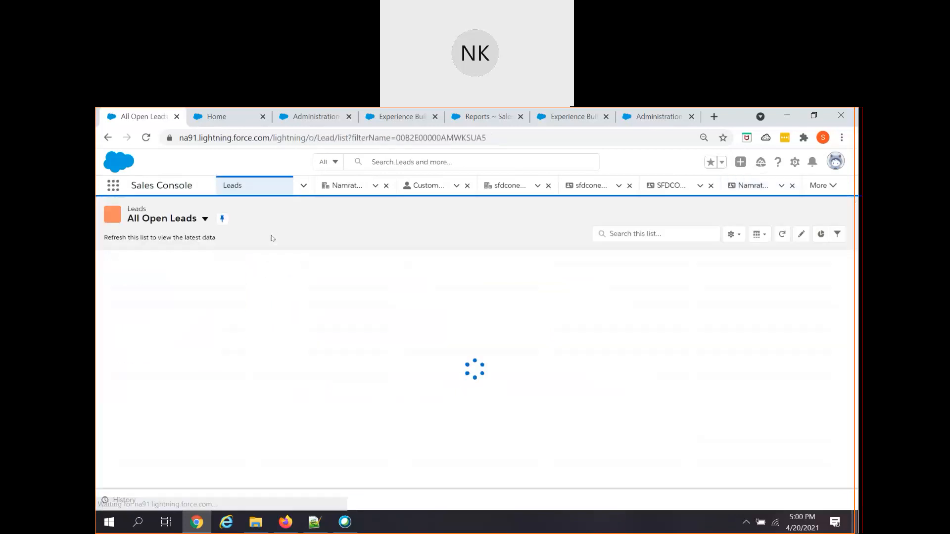